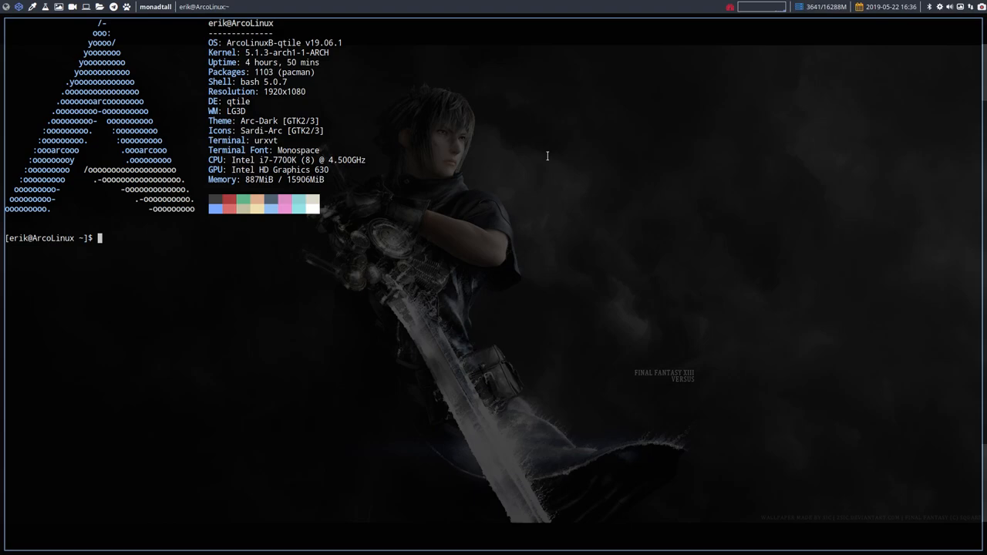
# Close the full-screen urxvt terminal window with Super+Shift+Q.
pyautogui.press('super+shift+q')
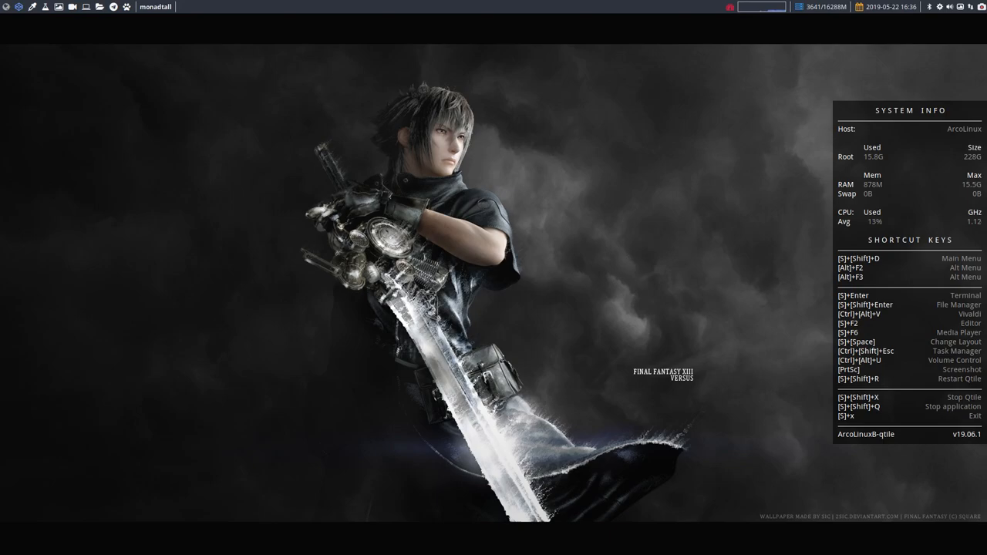
# Launch the file manager, go to the qtile folder and open config.py in Sublime Text.
pyautogui.press('super+shift+Return')
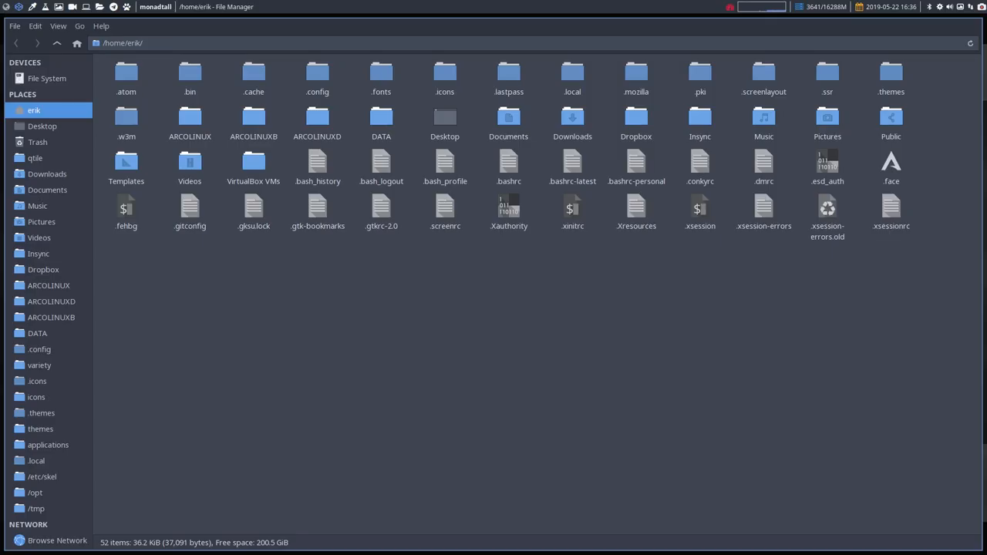
pyautogui.click(35, 157)
pyautogui.doubleClick(281, 75)
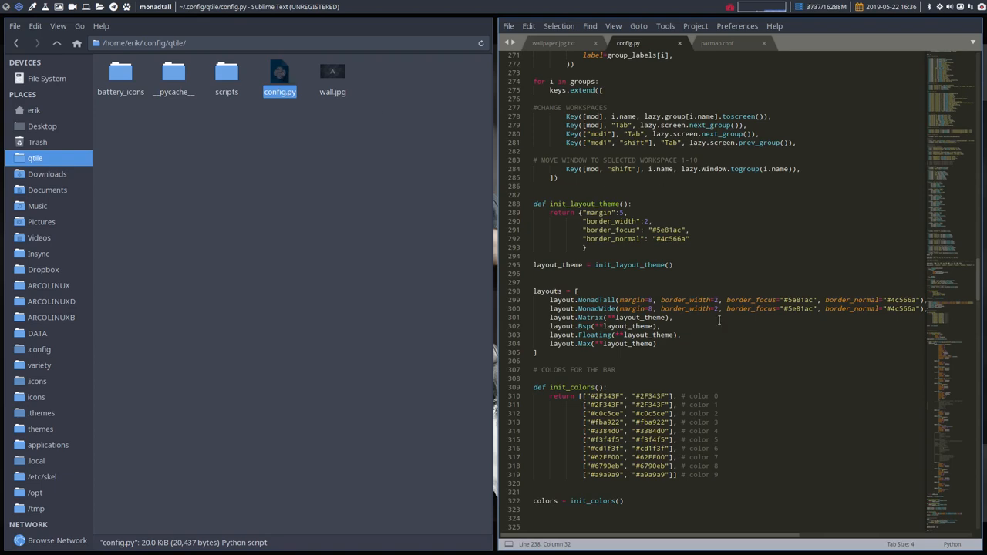
# Find the keyboard section, uncomment the AZERTY group_names line 259 and comment out the QWERTY line.
pyautogui.hotkey('ctrl', 'f')
pyautogui.write('aze')
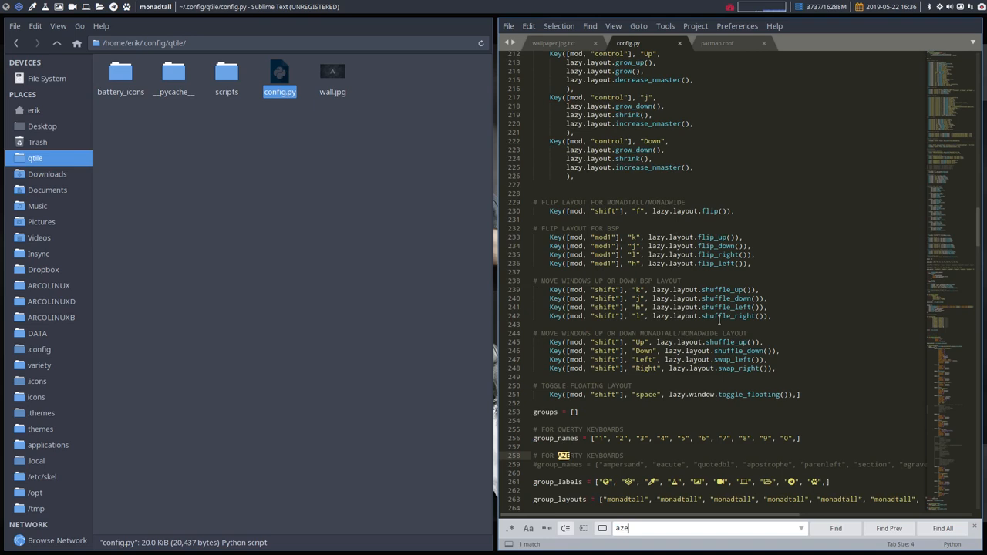
pyautogui.write('rty')
pyautogui.scroll(-4, 673, 348)
pyautogui.scroll(-4, 673, 348)
pyautogui.scroll(-1, 673, 348)
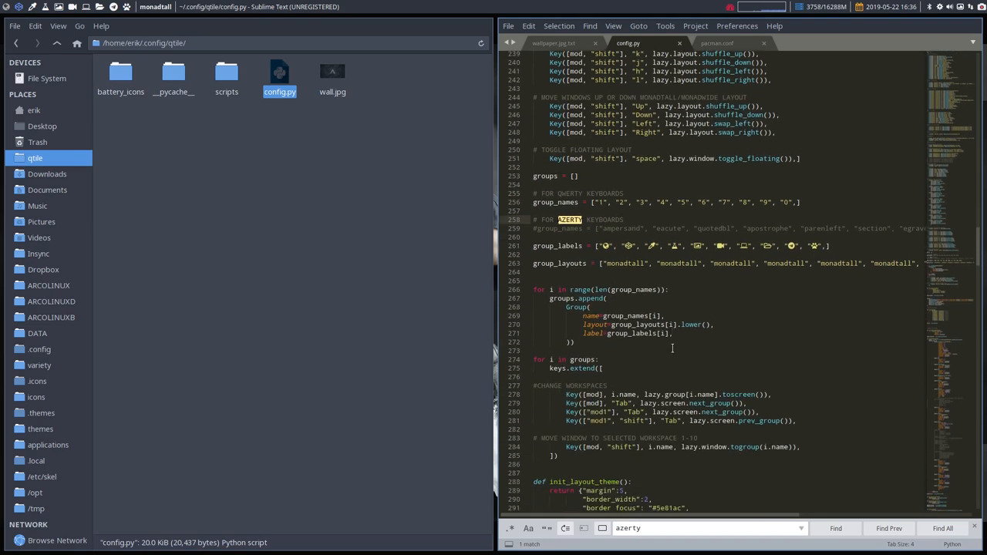
pyautogui.click(558, 194)
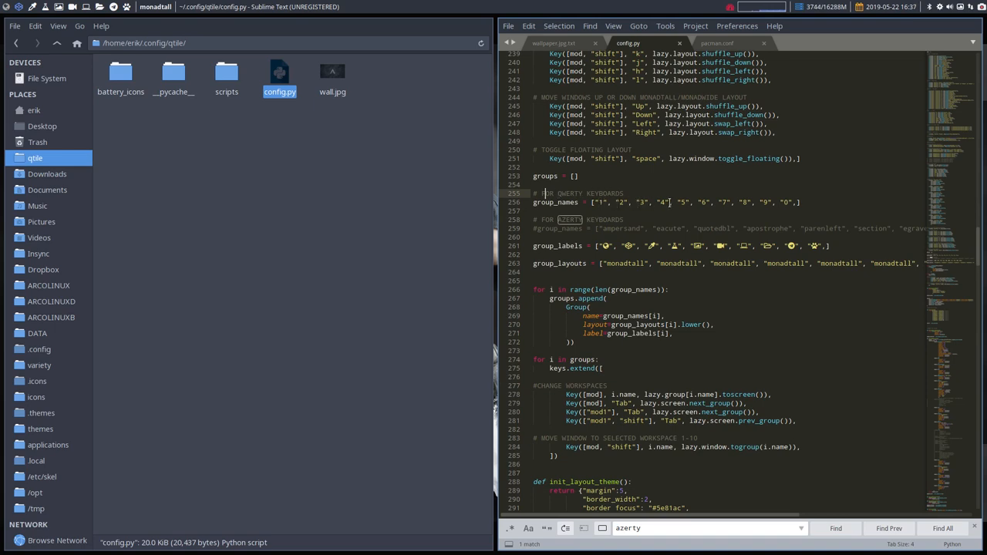
pyautogui.click(537, 228)
pyautogui.press('Delete')
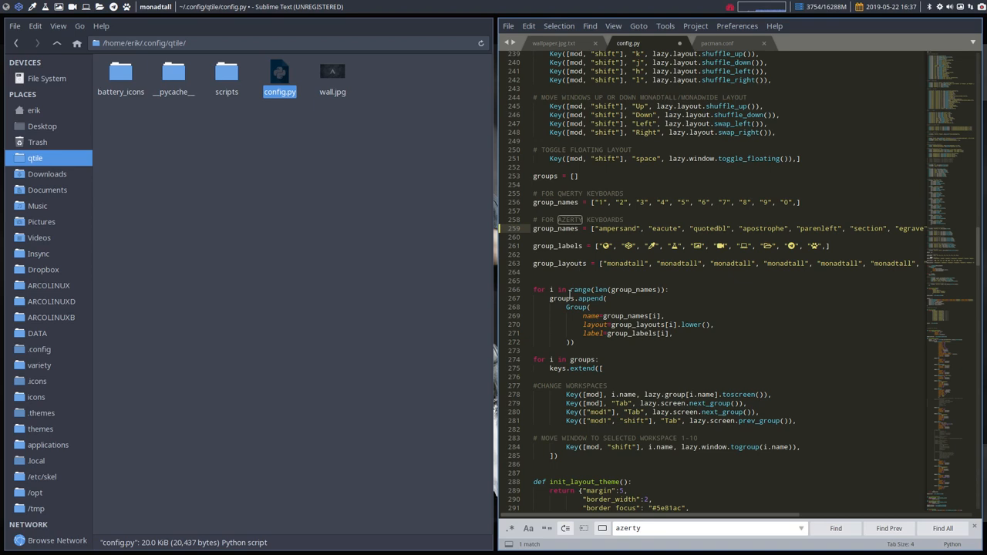
pyautogui.press('Up')
pyautogui.press('Up')
pyautogui.press('Up')
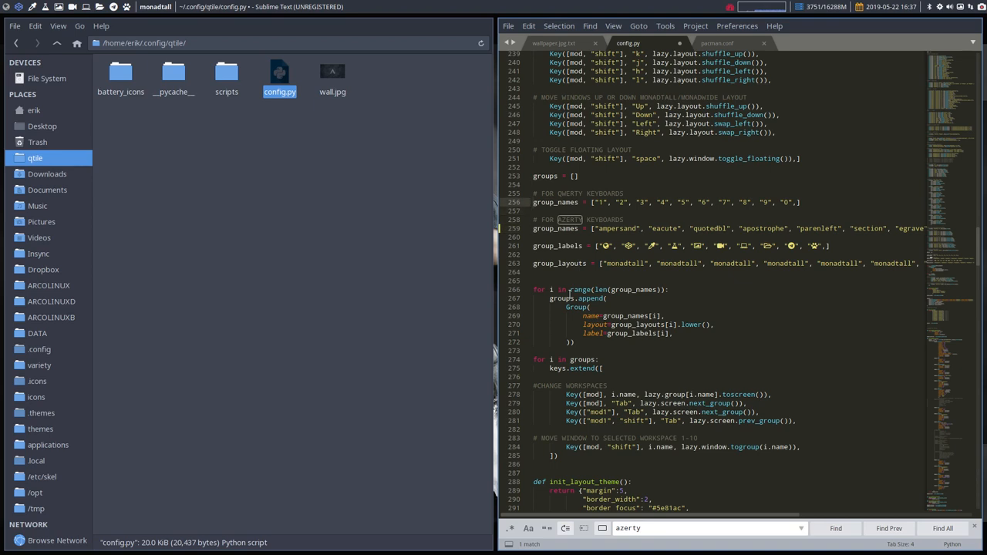
pyautogui.write('#')
# Save config.py and restart Qtile to load the edited configuration.
pyautogui.hotkey('ctrl', 's')
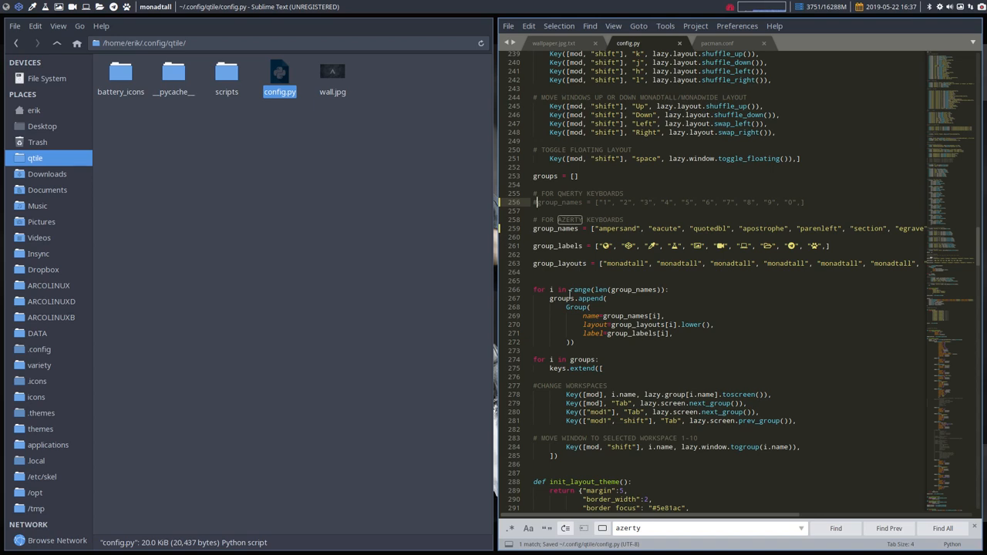
pyautogui.press('super+shift+r')
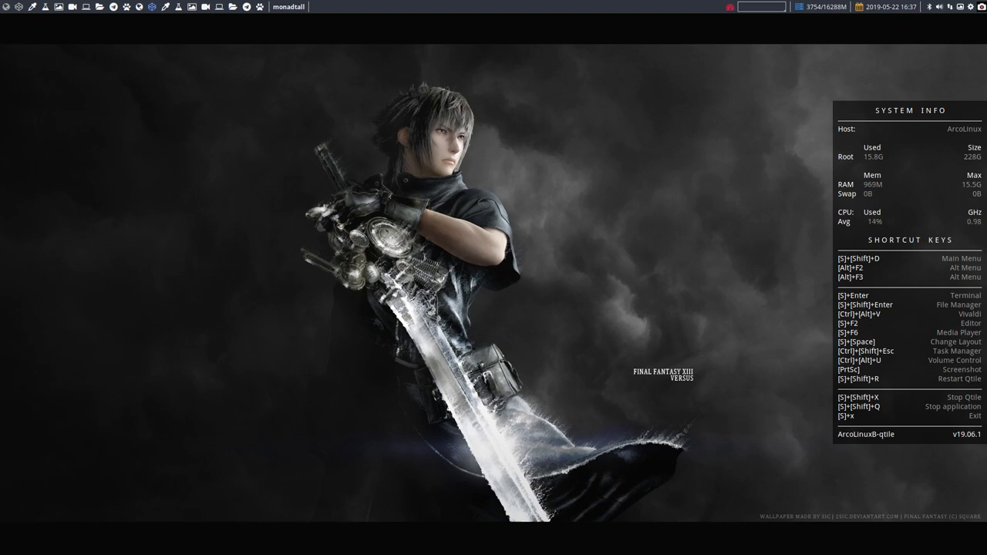
# Switch back to the first workspace holding the file manager and Sublime Text.
pyautogui.press('super+1')
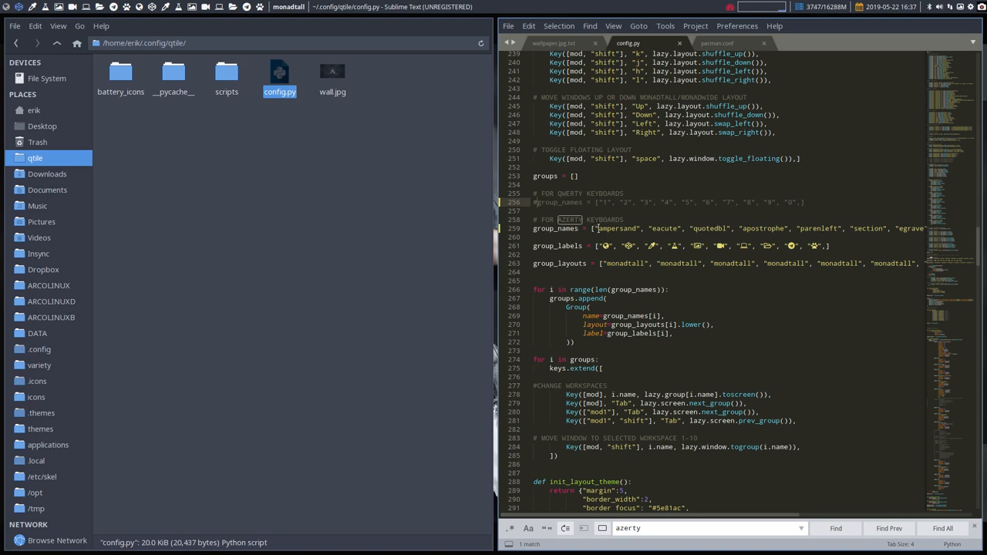
# Review the AZERTY workspace names ampersand, agrave and eacute on line 259.
pyautogui.moveTo(599, 229); pyautogui.dragTo(636, 228)
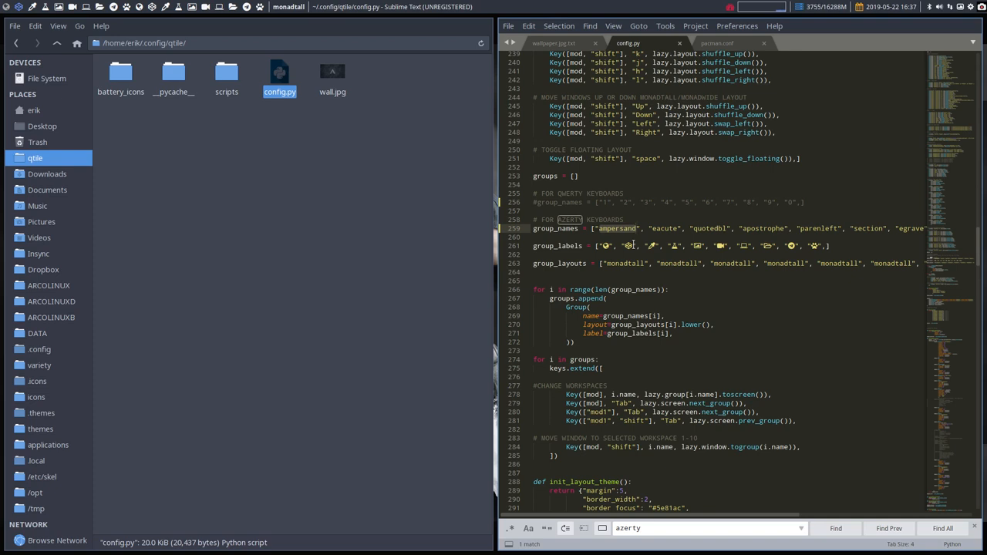
pyautogui.hscroll(2, 729, 282)
pyautogui.hscroll(2, 729, 282)
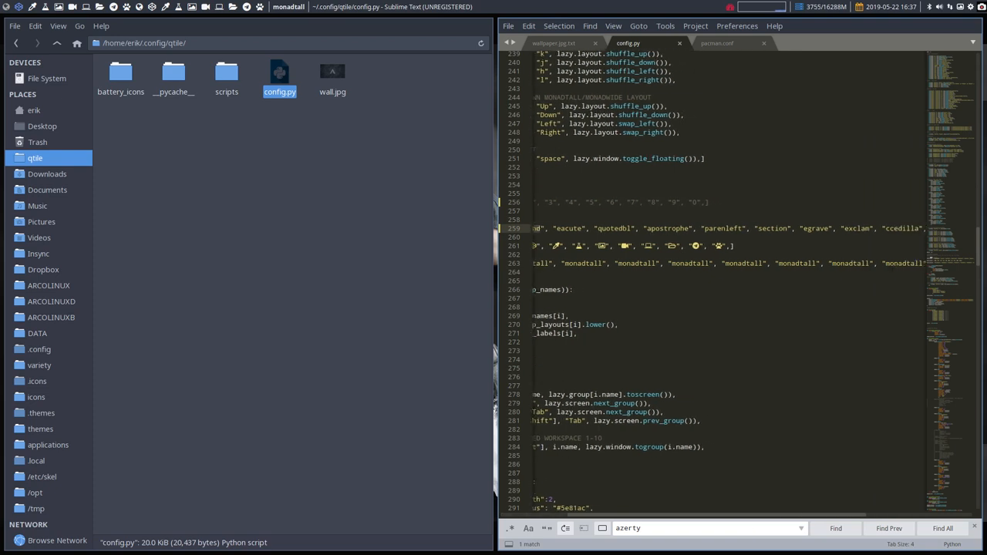
pyautogui.hscroll(2, 729, 282)
pyautogui.hscroll(1, 729, 281)
pyautogui.hscroll(1, 729, 282)
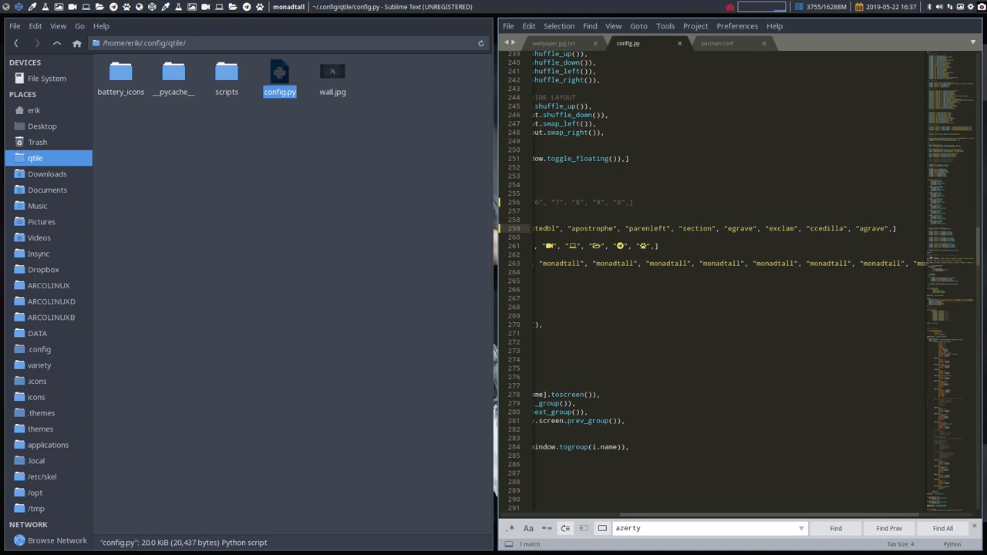
pyautogui.doubleClick(870, 230)
pyautogui.press('Return')
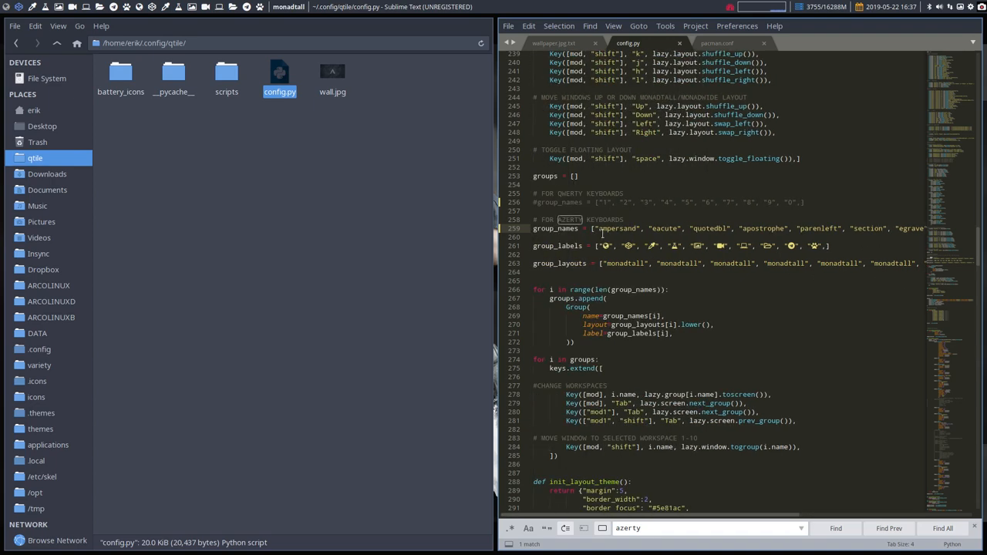
pyautogui.doubleClick(610, 228)
pyautogui.click(668, 228)
# Review apostrophe, parenleft, section and the first two AZERTY names on line 259.
pyautogui.doubleClick(758, 229)
pyautogui.doubleClick(813, 229)
pyautogui.click(862, 229)
pyautogui.hscroll(5, 812, 348)
pyautogui.hscroll(-5, 812, 348)
pyautogui.moveTo(598, 229); pyautogui.dragTo(670, 229)
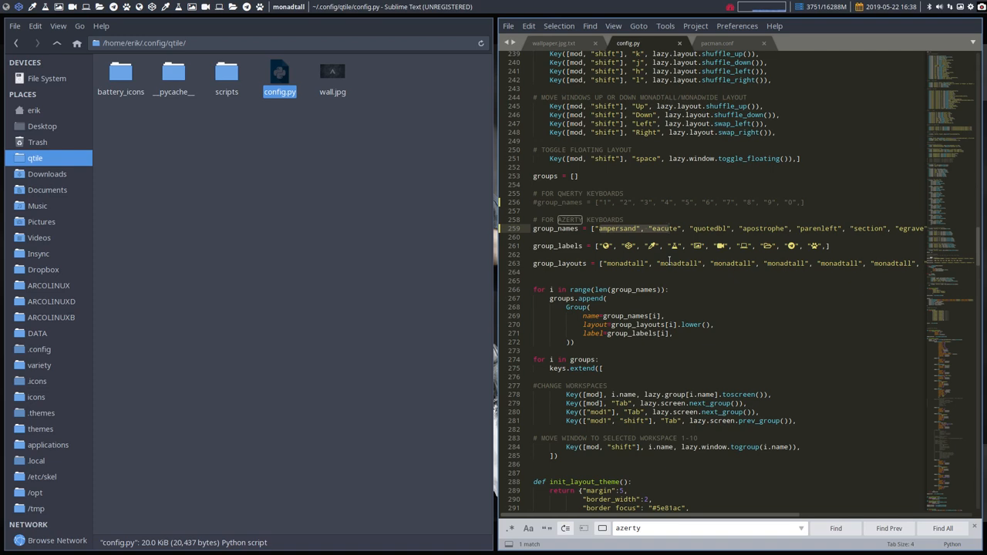
# Move focus to the File Manager window and clear its file selection.
pyautogui.press('super+h')
pyautogui.press('super+l')
pyautogui.press('super+h')
pyautogui.press('Escape')
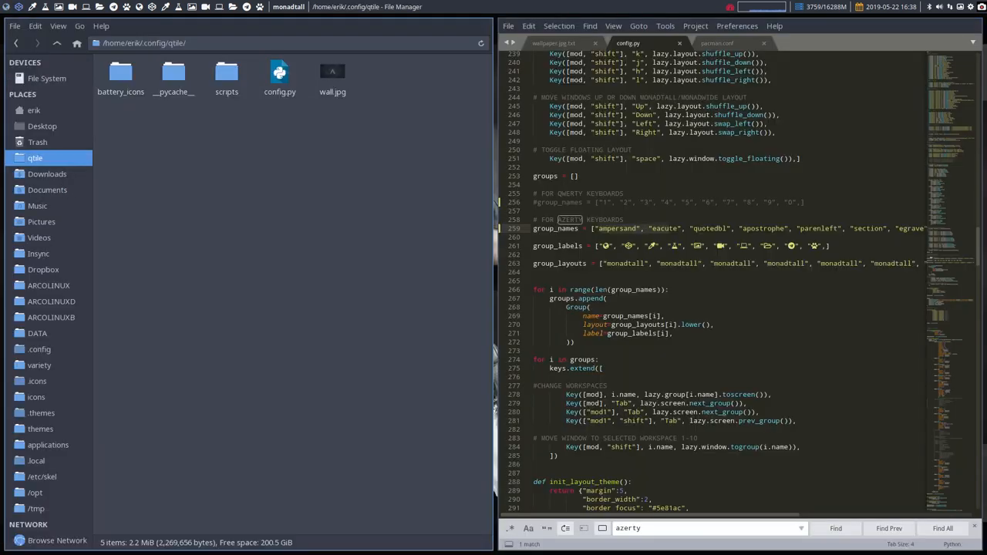
pyautogui.press('super+Tab')
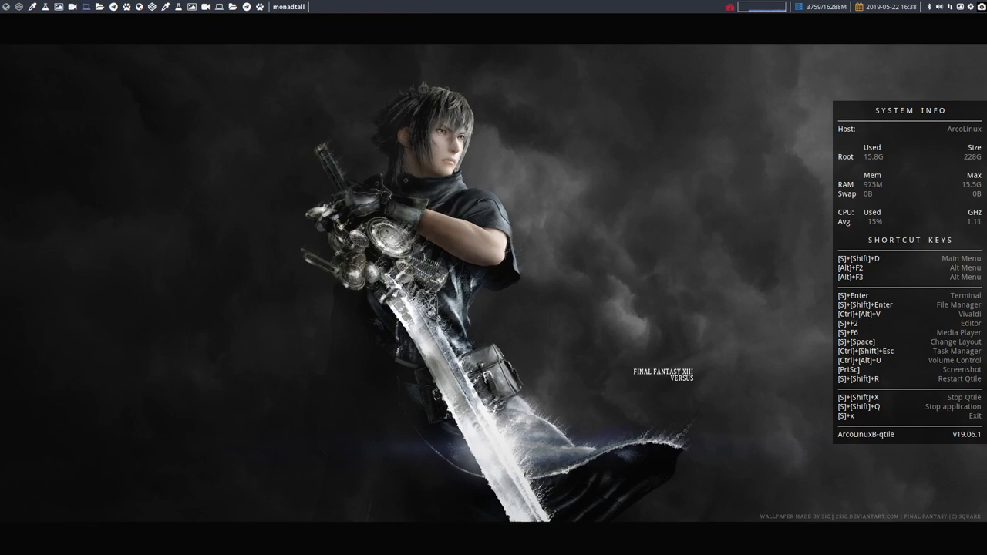
pyautogui.press('super+Tab')
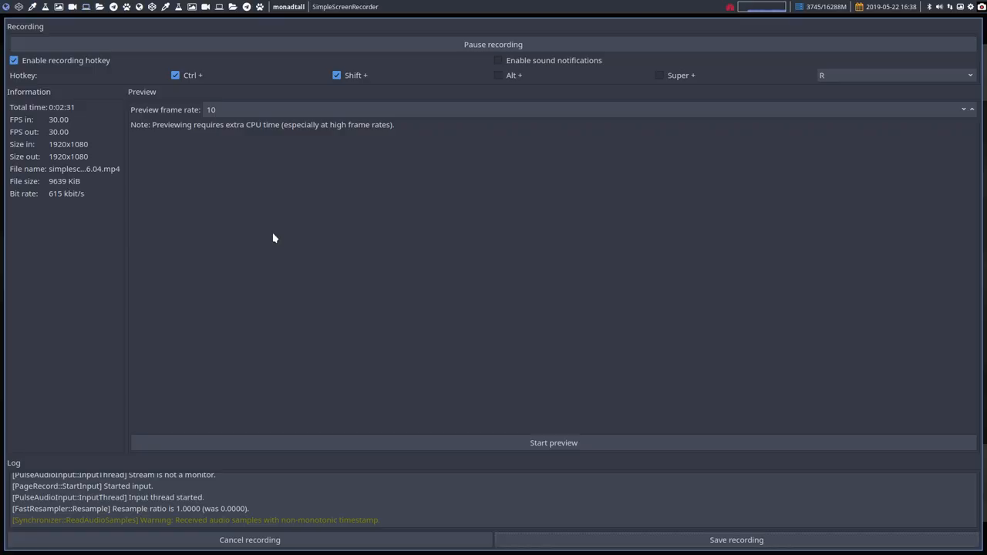
pyautogui.press('super+Tab')
pyautogui.press('super+Tab')
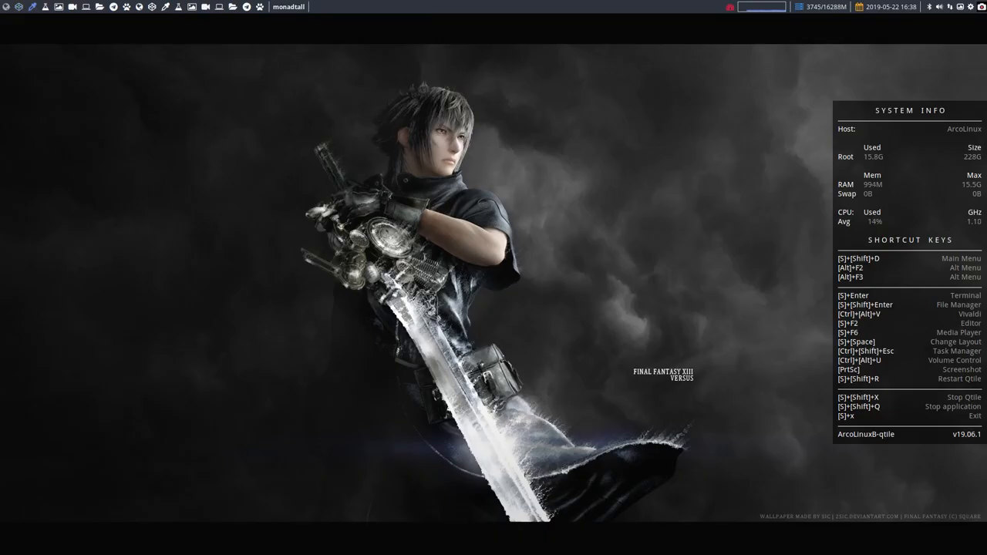
pyautogui.press('super+Tab')
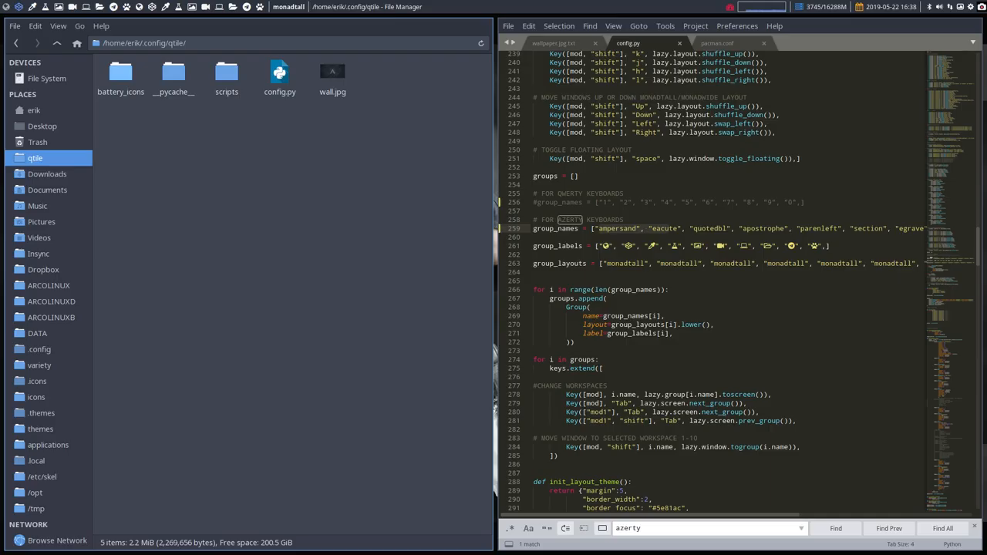
# Refocus the editor and highlight the FOR AZERTY KEYBOARDS comment above line 259.
pyautogui.click(668, 229)
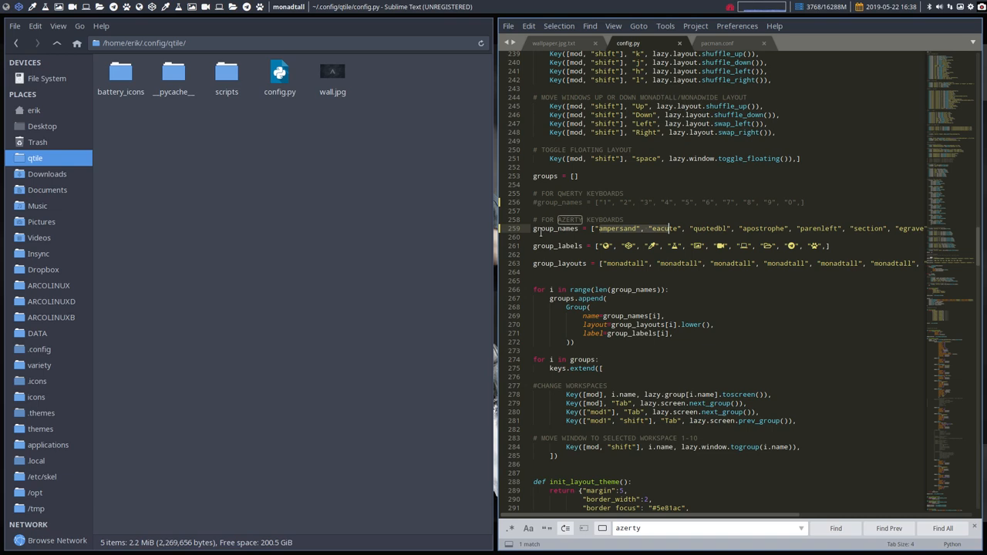
pyautogui.click(533, 238)
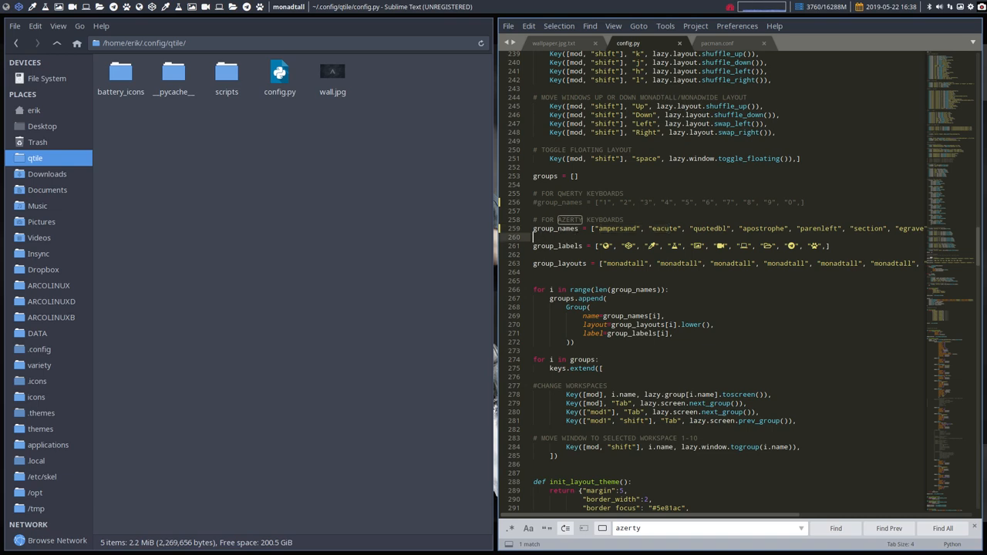
pyautogui.click(533, 228)
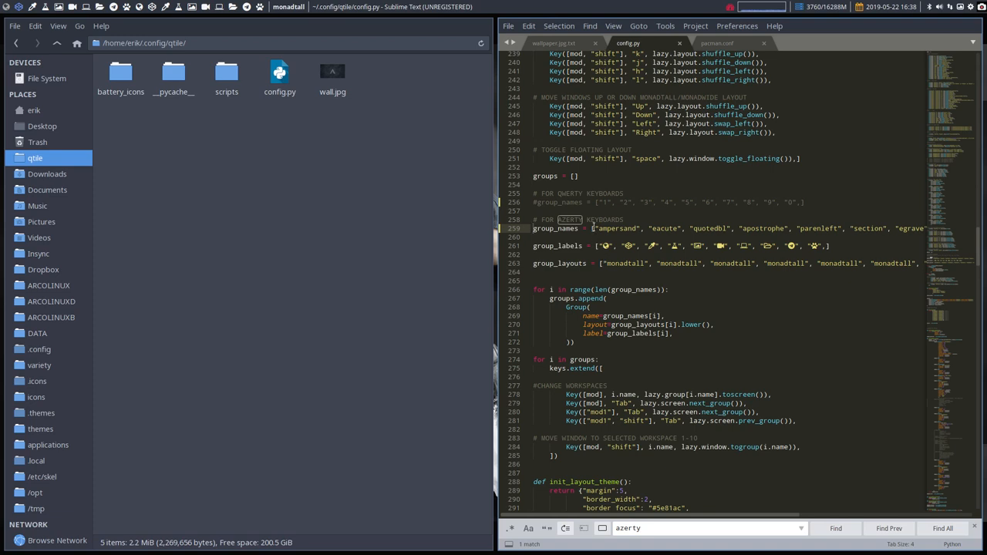
pyautogui.moveTo(624, 220); pyautogui.dragTo(532, 220)
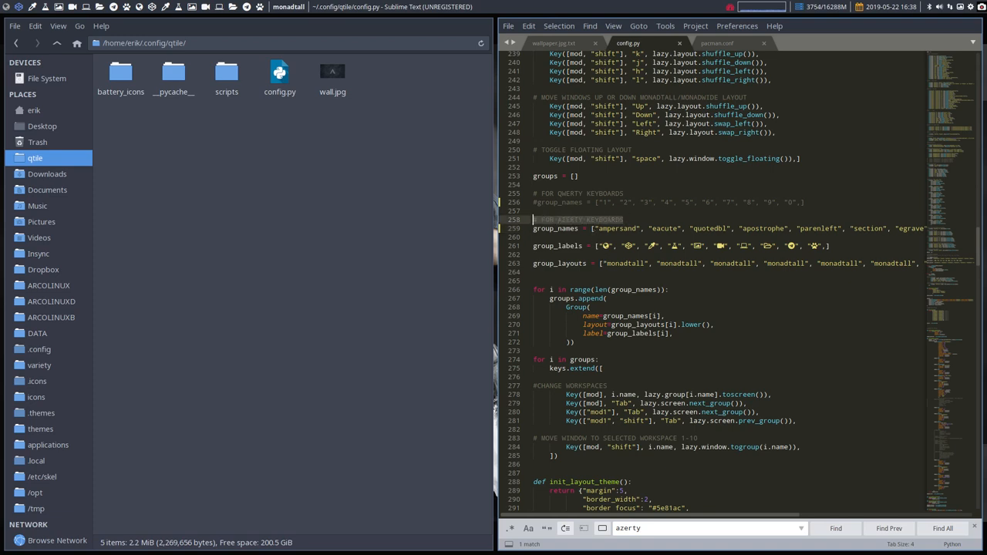
pyautogui.moveTo(622, 220); pyautogui.dragTo(531, 220)
pyautogui.click(625, 219)
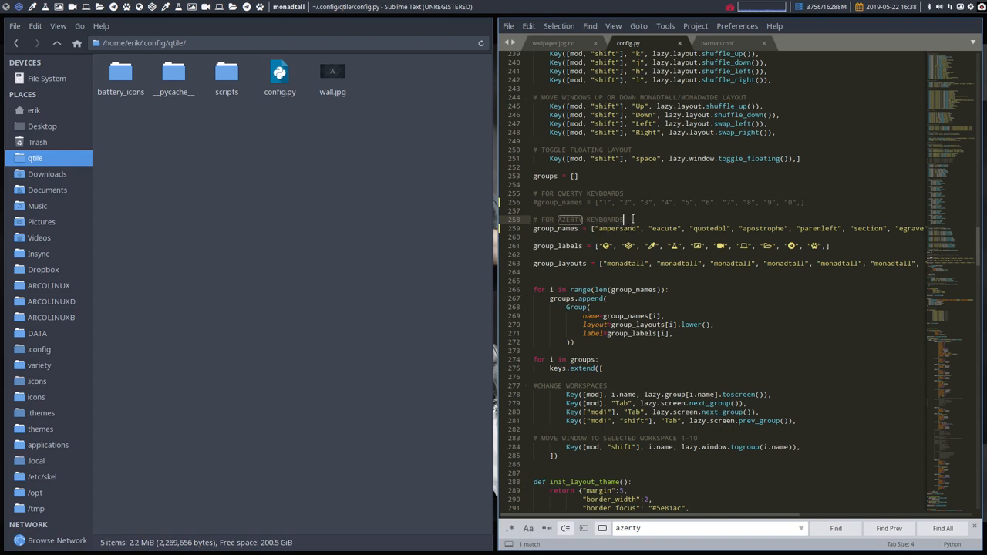
# Remove the stray # from the AZERTY group_names line and save config.py.
pyautogui.click(532, 228)
pyautogui.write('#')
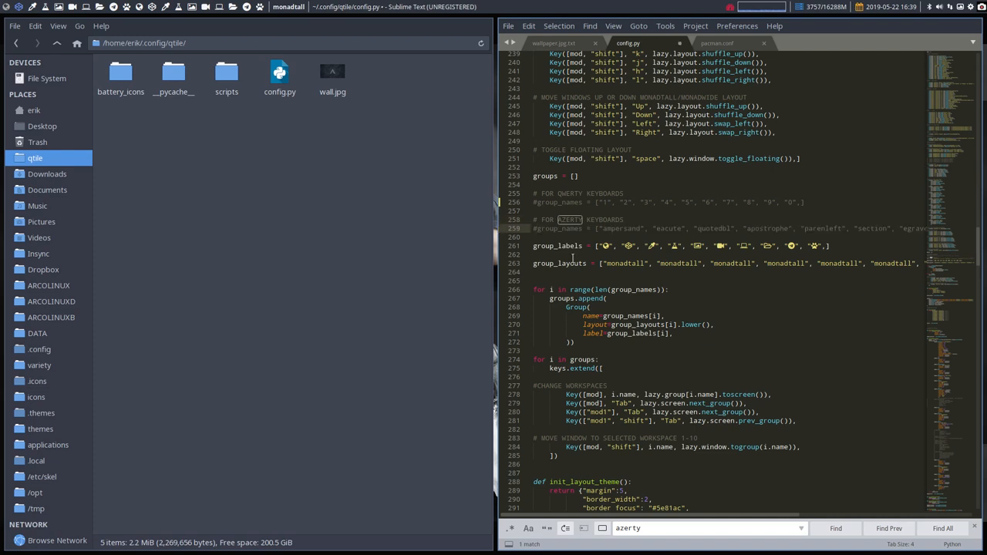
pyautogui.press('BackSpace')
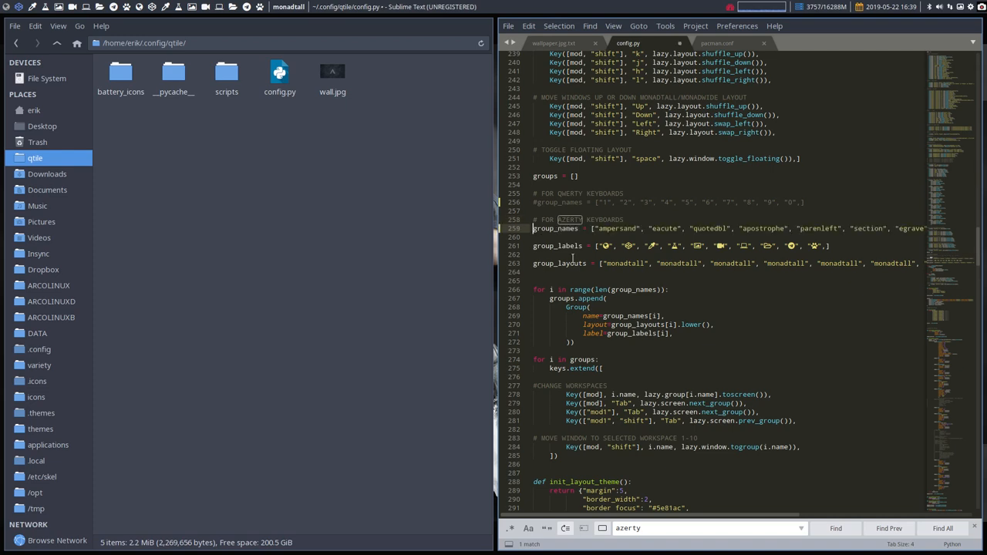
pyautogui.hotkey('ctrl', 's')
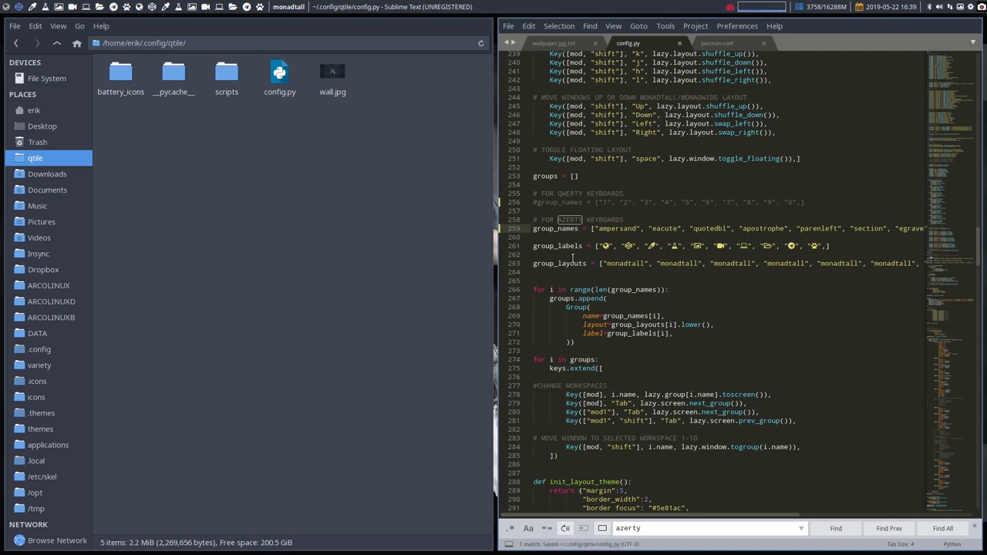